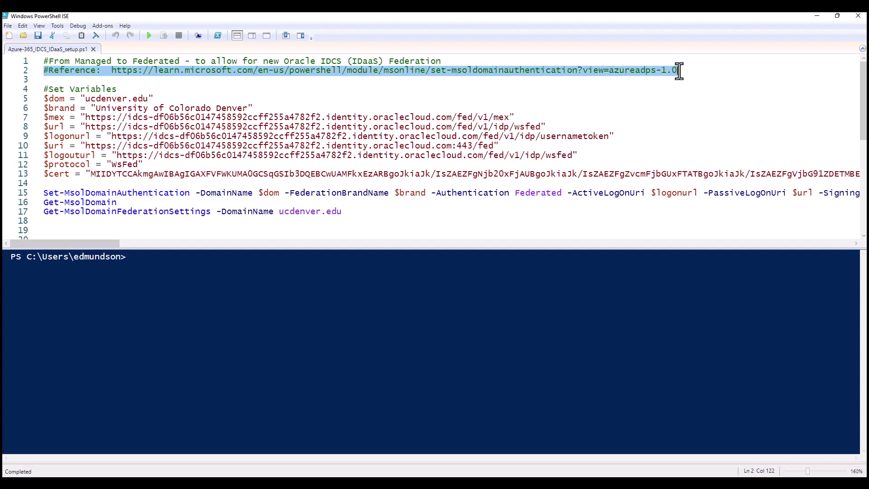
Highlight each federation variable in the script, from $dom through $protocol to $cert.
{"action": "left_click", "coordinate": [76, 81]}
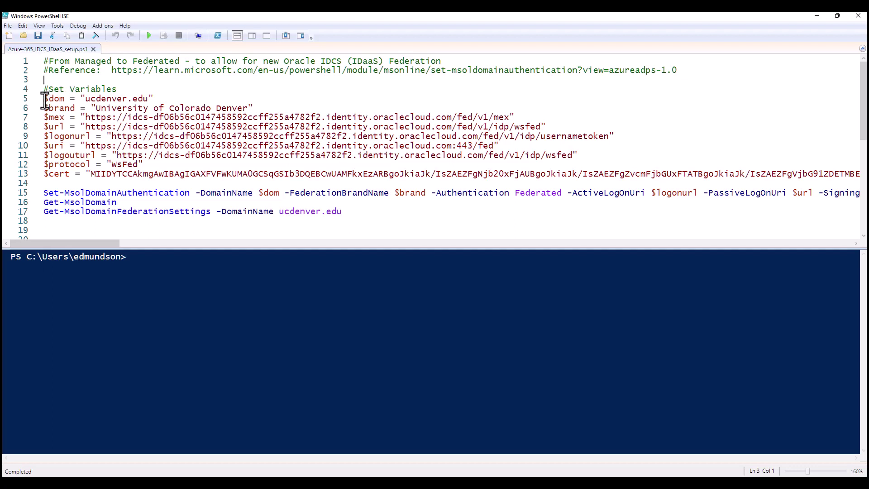
{"action": "left_click_drag", "start_coordinate": [45, 98], "coordinate": [64, 98]}
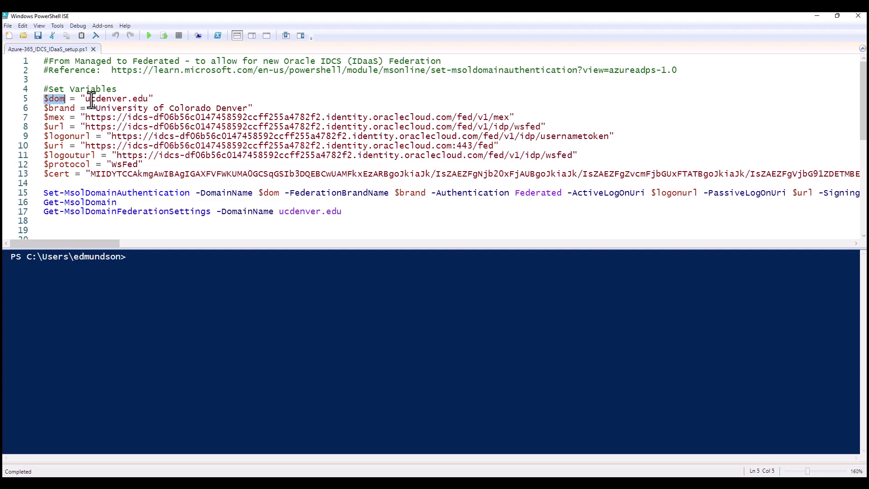
{"action": "left_click_drag", "start_coordinate": [44, 109], "coordinate": [72, 108]}
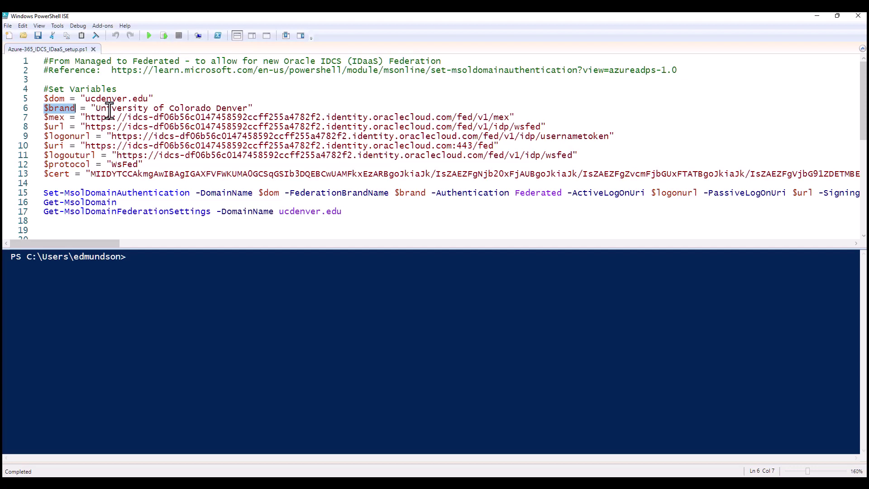
{"action": "left_click_drag", "start_coordinate": [44, 118], "coordinate": [60, 118]}
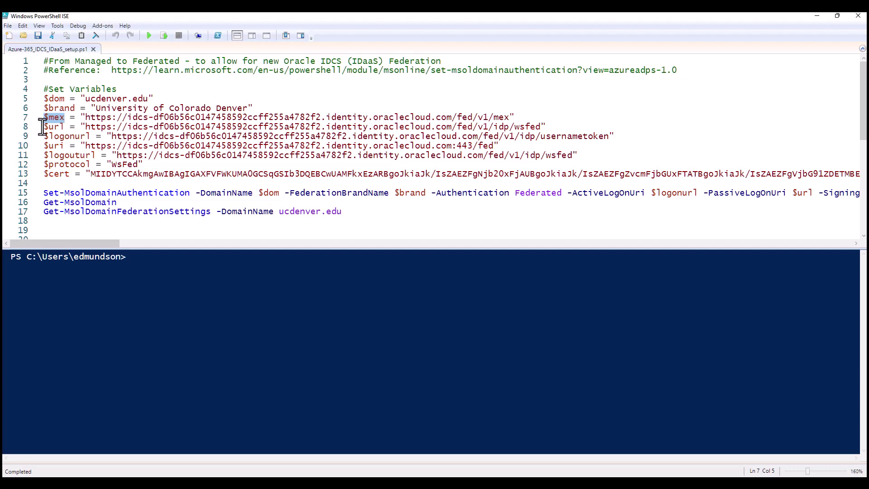
{"action": "left_click_drag", "start_coordinate": [44, 128], "coordinate": [64, 127]}
{"action": "left_click_drag", "start_coordinate": [44, 136], "coordinate": [90, 136]}
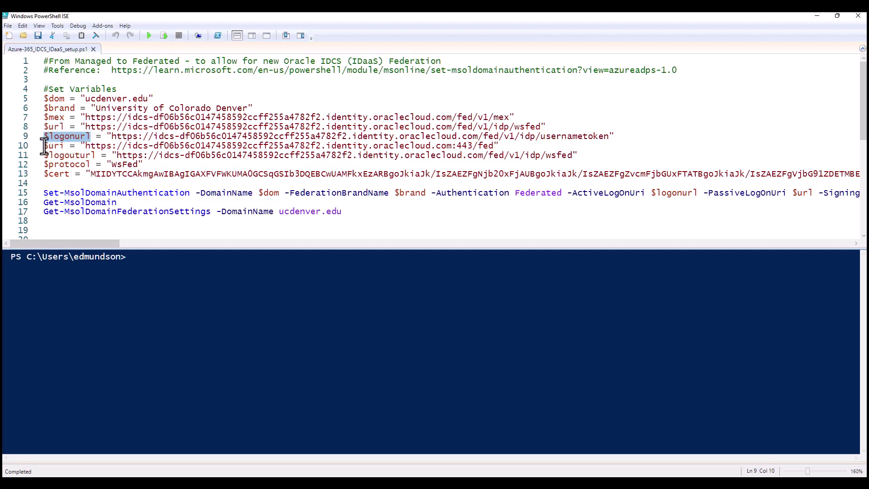
{"action": "left_click_drag", "start_coordinate": [44, 146], "coordinate": [96, 155]}
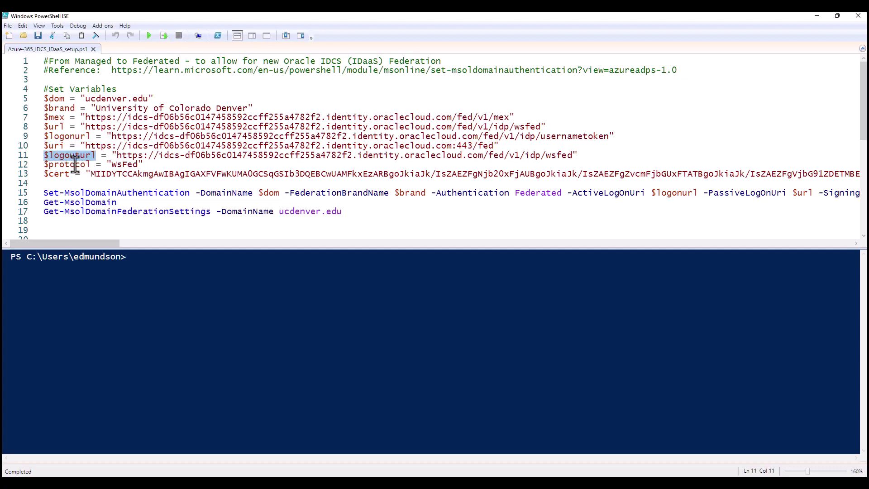
{"action": "left_click_drag", "start_coordinate": [44, 164], "coordinate": [91, 164]}
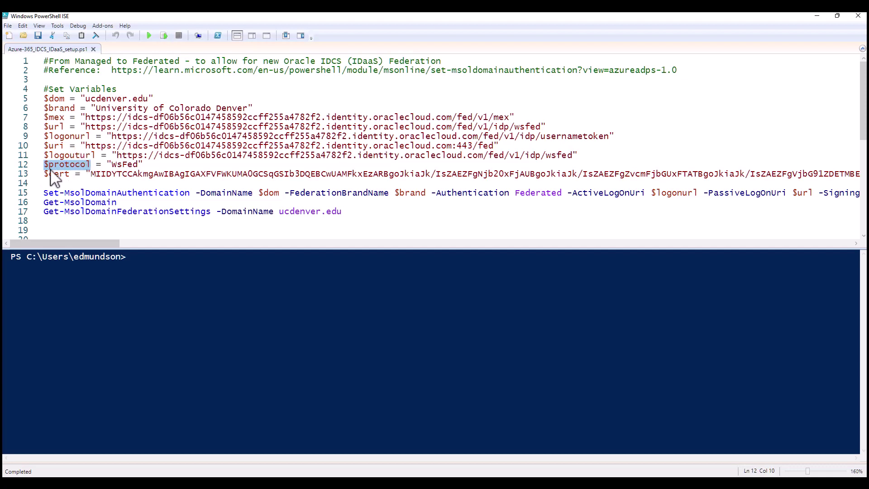
{"action": "left_click_drag", "start_coordinate": [44, 174], "coordinate": [66, 174]}
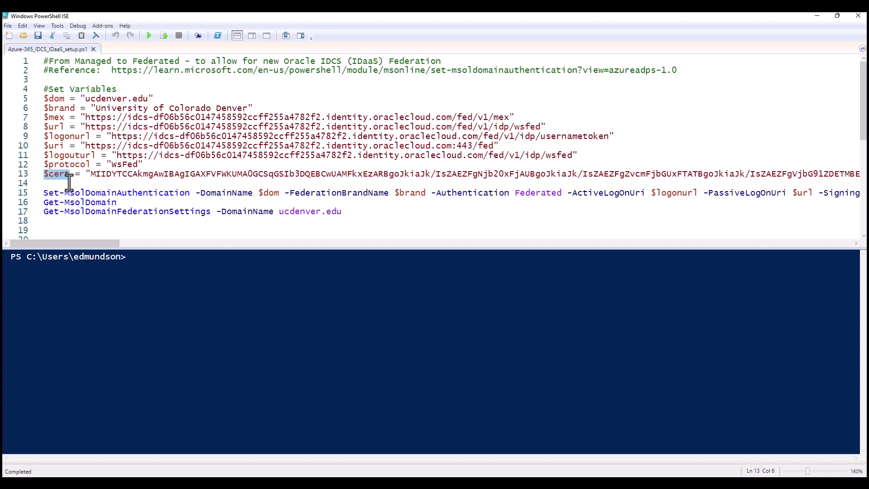
Run the $dom, $brand, $mex and $url assignments in the console one line at a time.
{"action": "left_click", "coordinate": [44, 99]}
{"action": "right_click", "coordinate": [44, 100]}
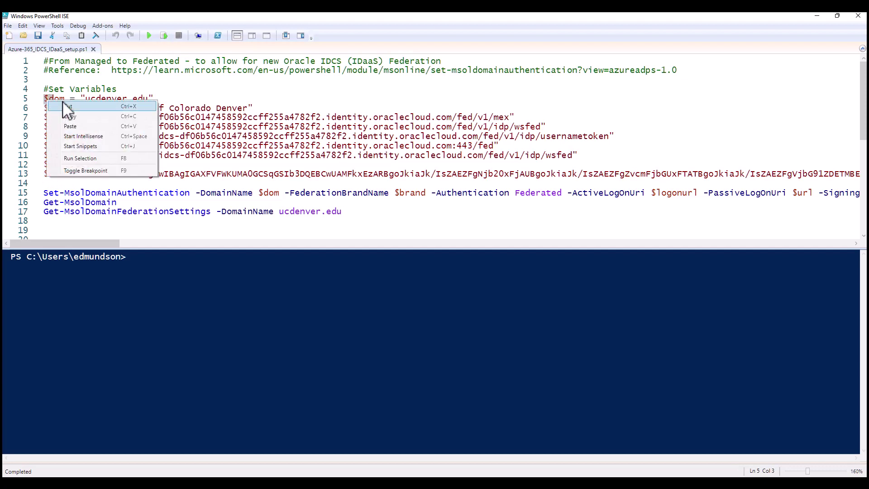
{"action": "key", "text": "Escape"}
{"action": "left_click_drag", "start_coordinate": [44, 99], "coordinate": [155, 99]}
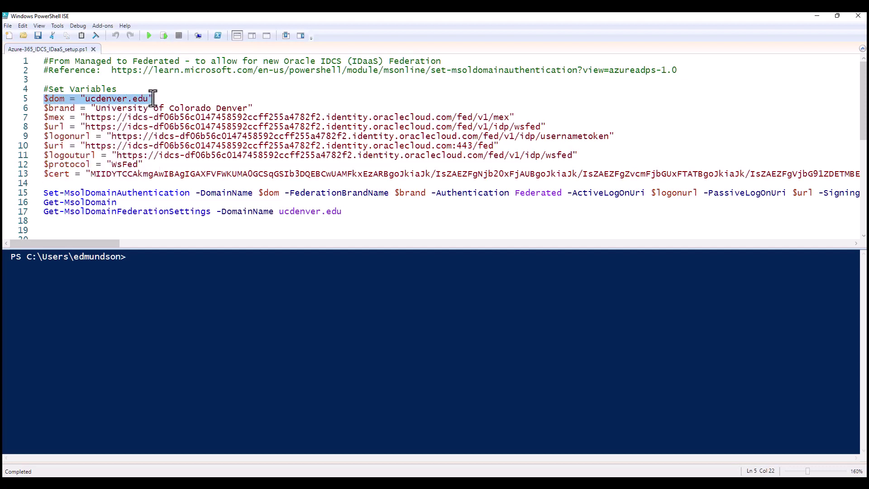
{"action": "left_click", "coordinate": [165, 35]}
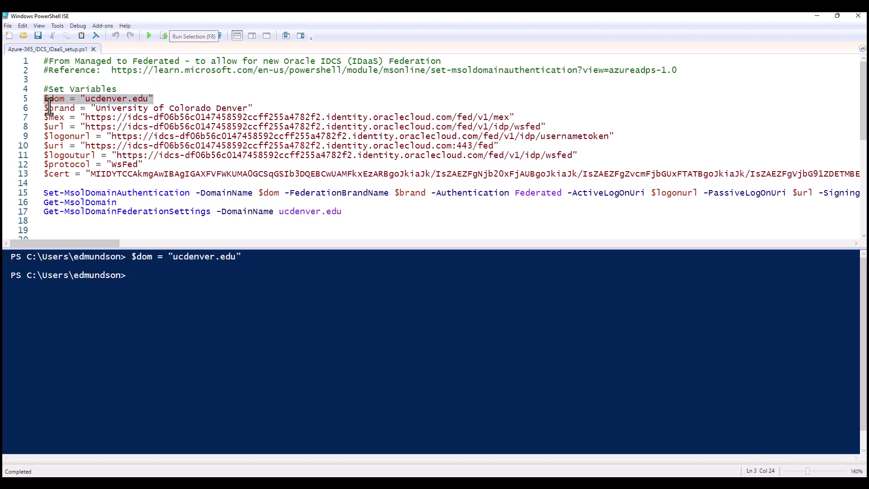
{"action": "left_click_drag", "start_coordinate": [45, 108], "coordinate": [253, 107]}
{"action": "left_click", "coordinate": [164, 35]}
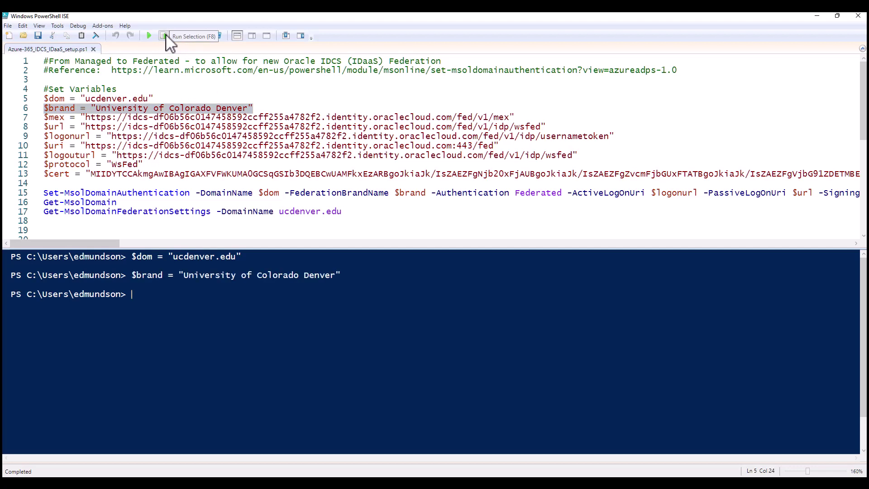
{"action": "left_click_drag", "start_coordinate": [45, 117], "coordinate": [518, 117]}
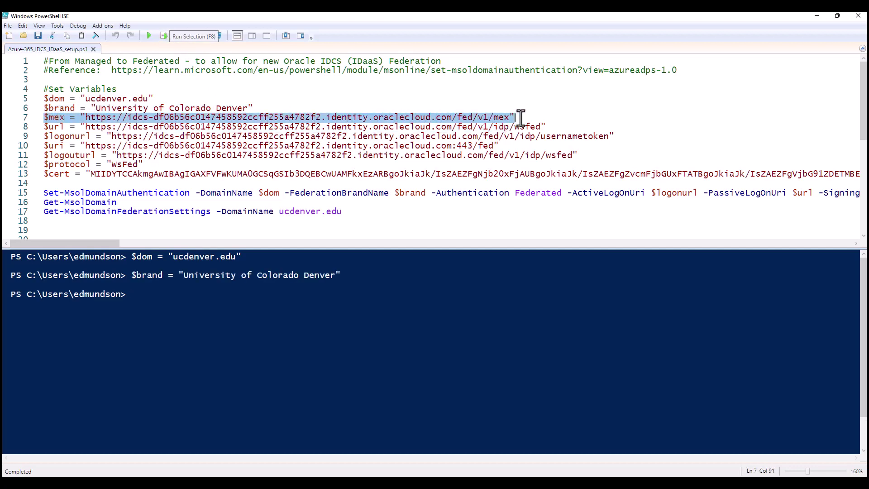
{"action": "left_click", "coordinate": [164, 36]}
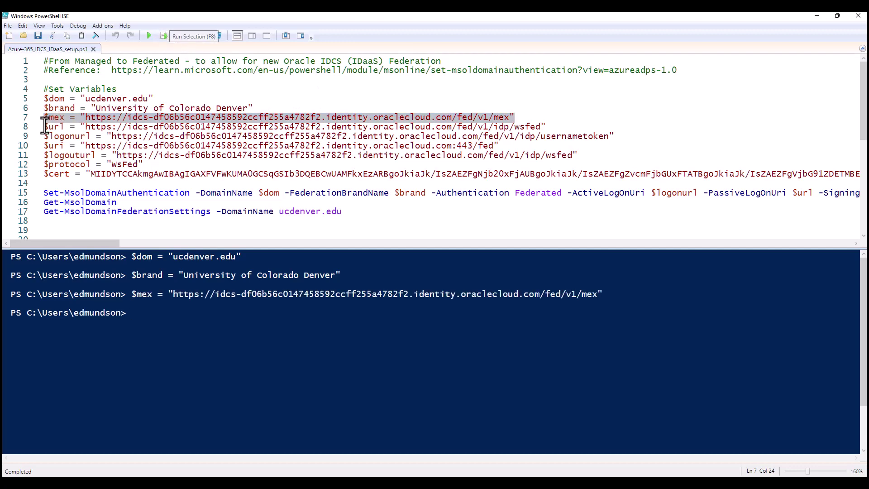
{"action": "left_click_drag", "start_coordinate": [43, 127], "coordinate": [547, 127]}
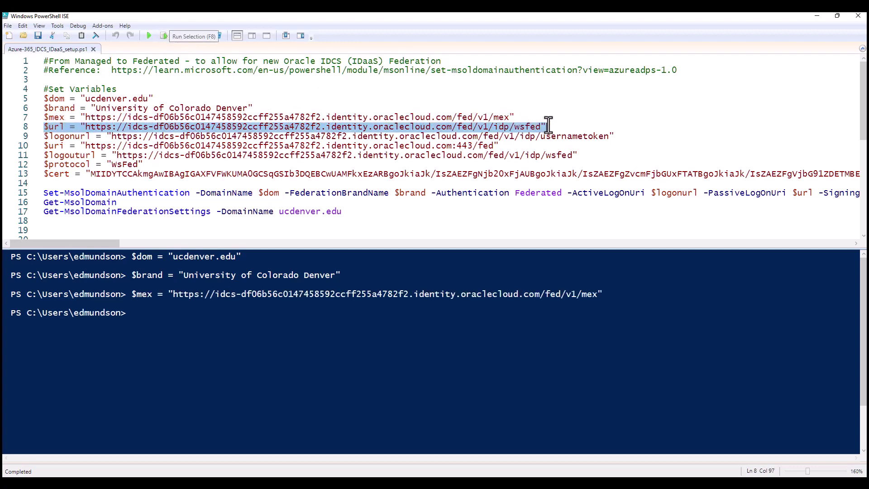
{"action": "left_click", "coordinate": [165, 36]}
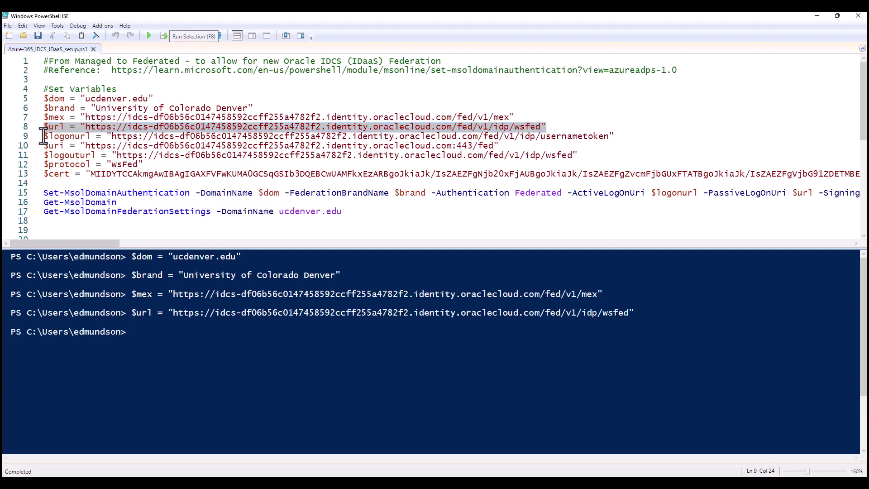
Run the $logonurl, $uri, $logouturl, $protocol and $cert assignment lines in the console.
{"action": "left_click_drag", "start_coordinate": [43, 136], "coordinate": [628, 137]}
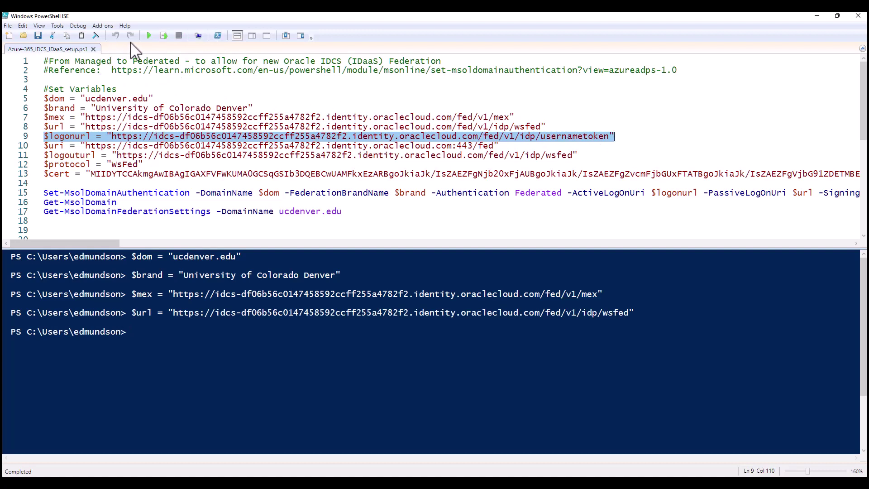
{"action": "left_click", "coordinate": [164, 36]}
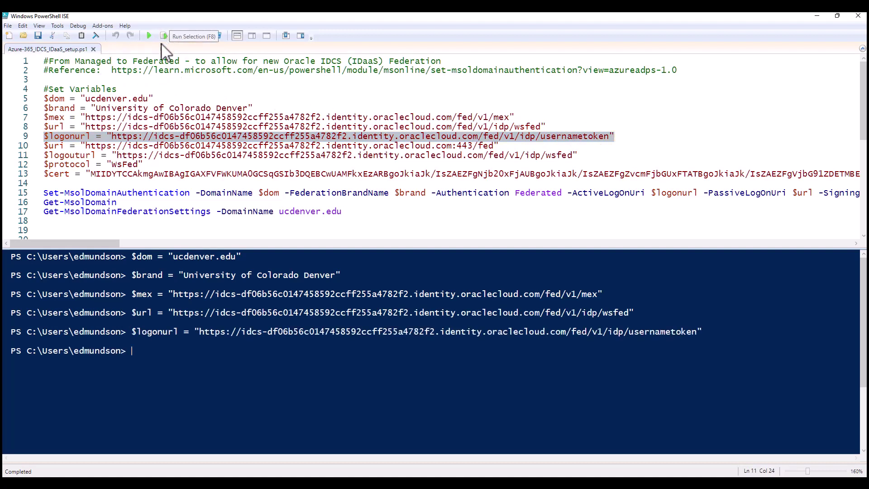
{"action": "left_click_drag", "start_coordinate": [43, 145], "coordinate": [504, 147]}
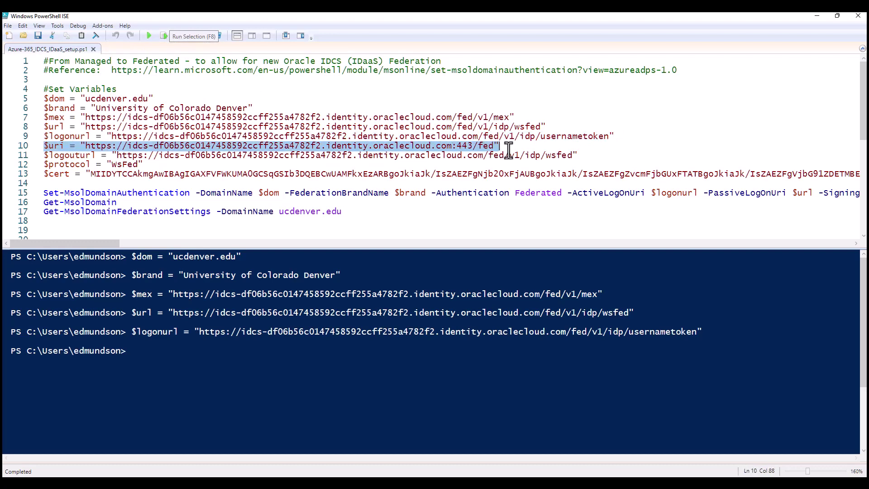
{"action": "left_click", "coordinate": [164, 36]}
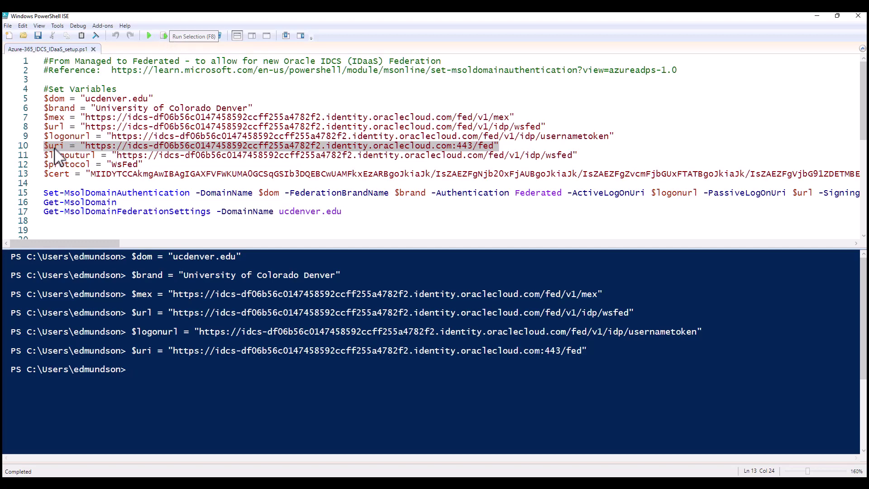
{"action": "left_click_drag", "start_coordinate": [500, 145], "coordinate": [191, 149]}
{"action": "left_click_drag", "start_coordinate": [43, 155], "coordinate": [587, 155]}
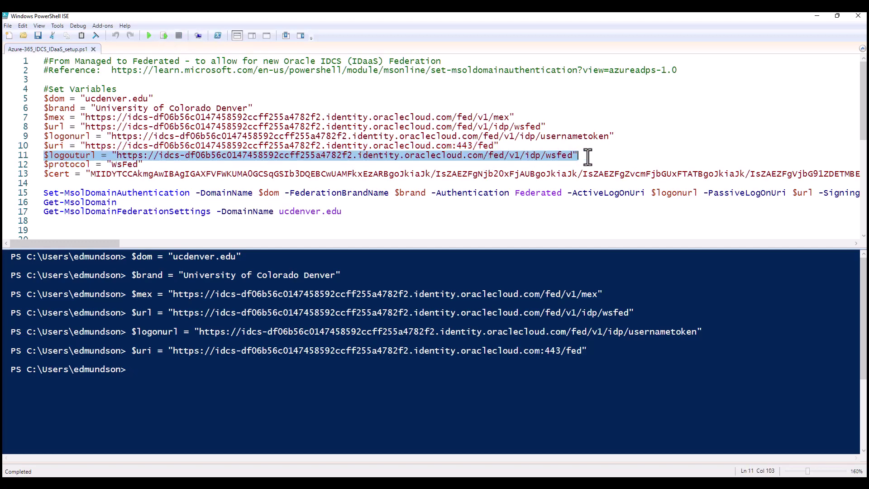
{"action": "left_click", "coordinate": [164, 35]}
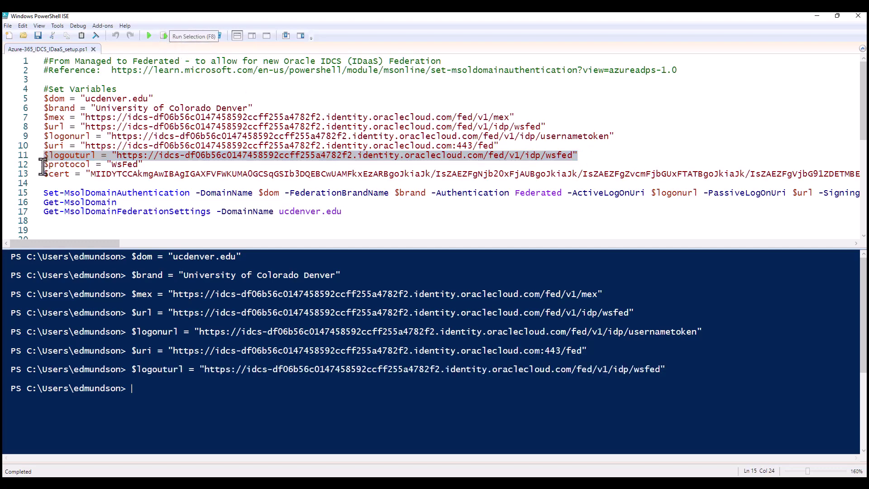
{"action": "left_click_drag", "start_coordinate": [44, 164], "coordinate": [143, 165]}
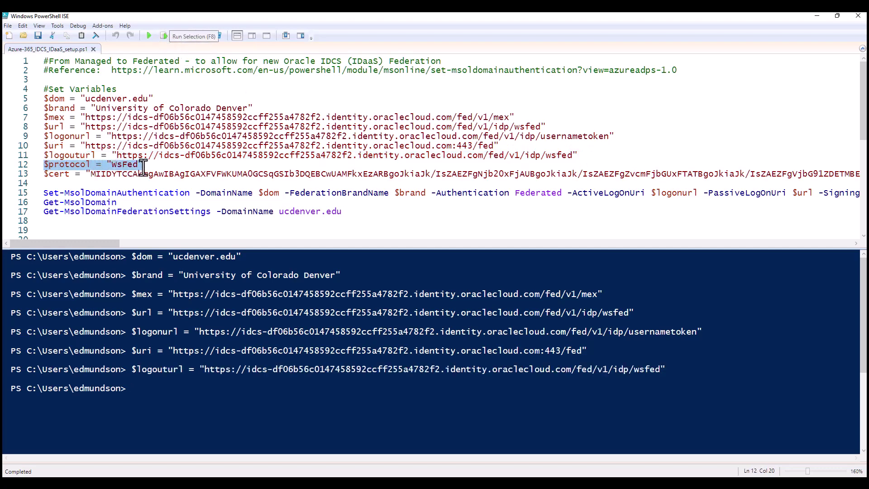
{"action": "left_click", "coordinate": [164, 35]}
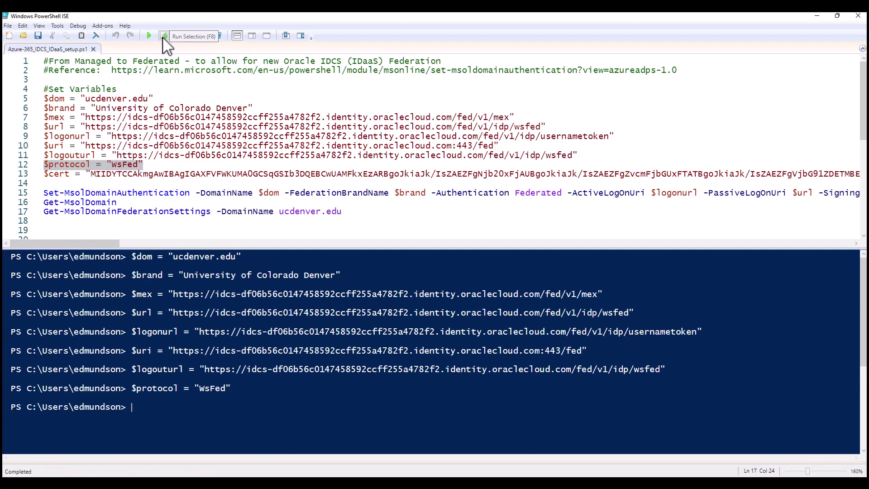
{"action": "left_click", "coordinate": [44, 174]}
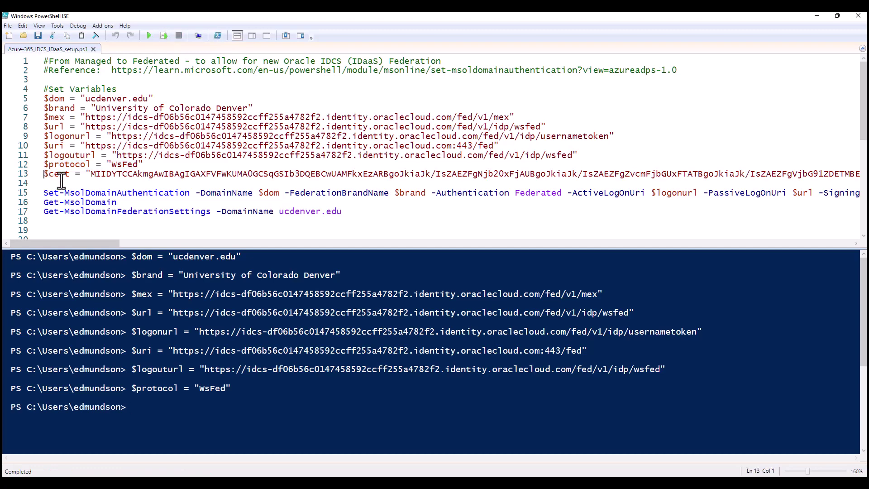
{"action": "key", "text": "shift+End"}
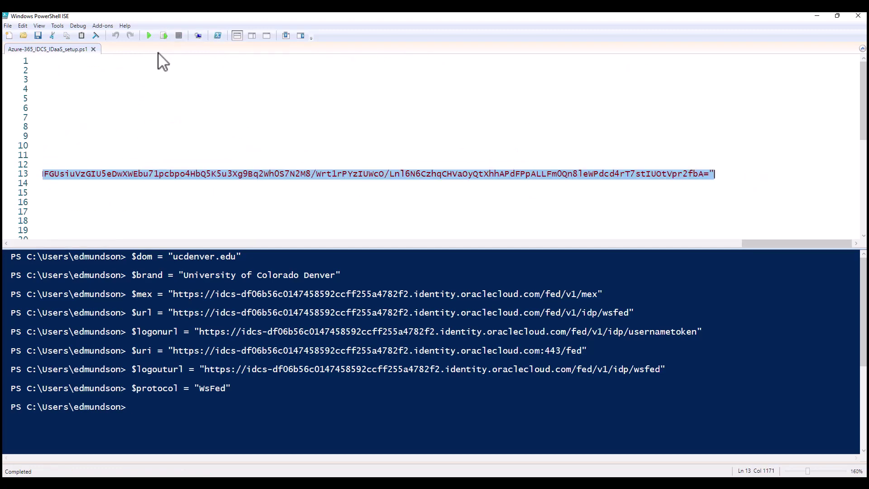
{"action": "left_click", "coordinate": [165, 37]}
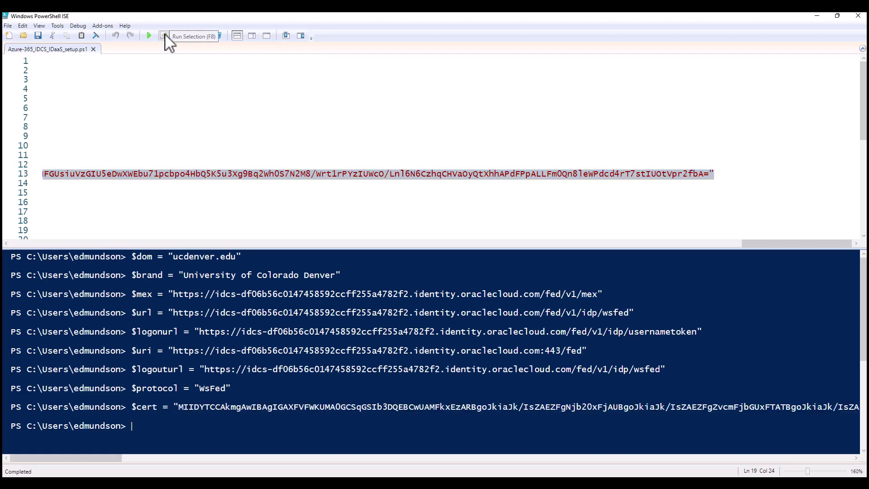
{"action": "left_click", "coordinate": [79, 186]}
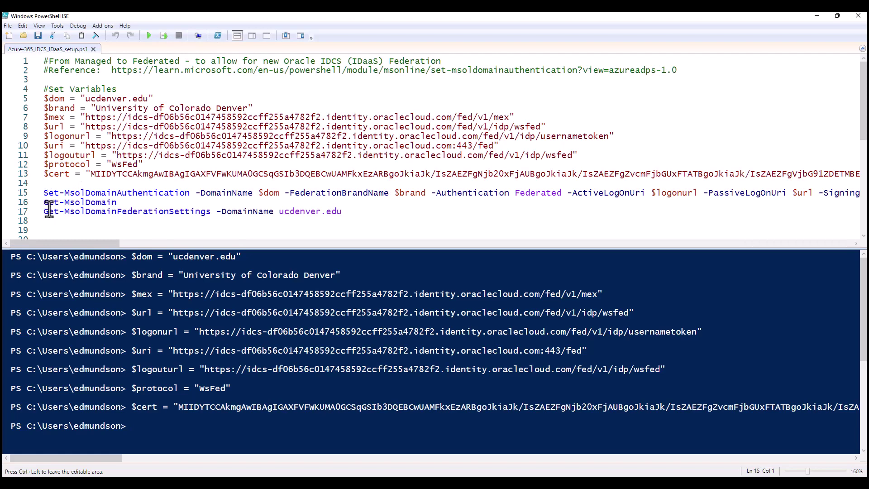
Run the Set-MsolDomainAuthentication federation command, then run Get-MsolDomain to list the domains.
{"action": "key", "text": "shift+End"}
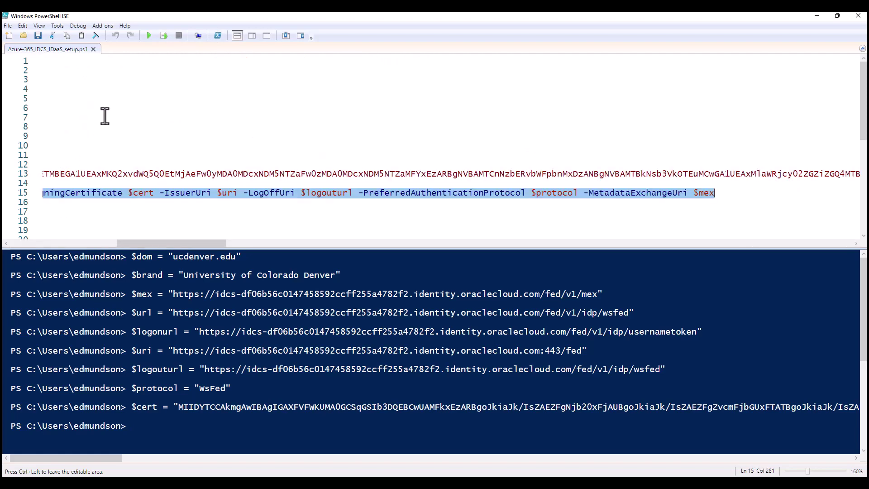
{"action": "left_click", "coordinate": [164, 36]}
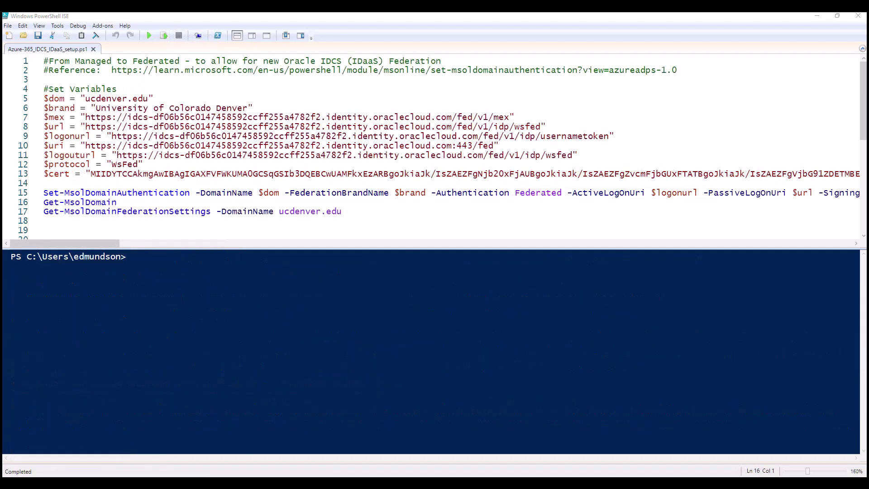
{"action": "left_click_drag", "start_coordinate": [43, 202], "coordinate": [123, 202]}
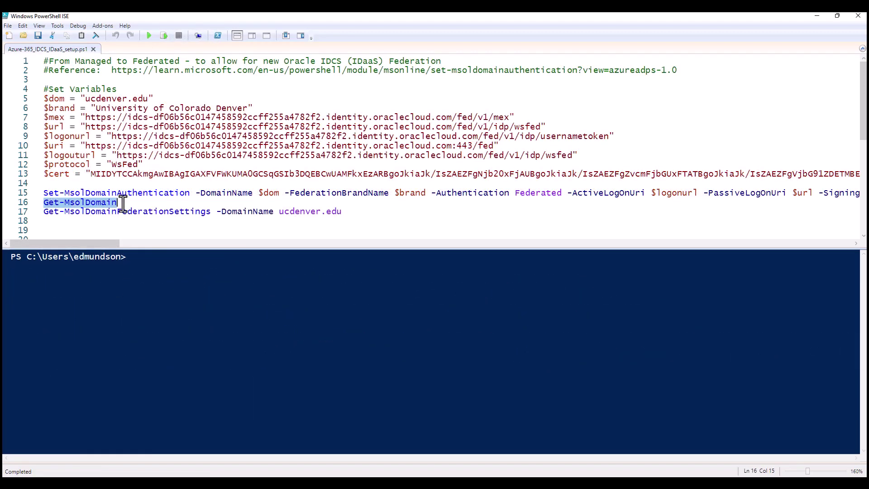
{"action": "left_click", "coordinate": [165, 36]}
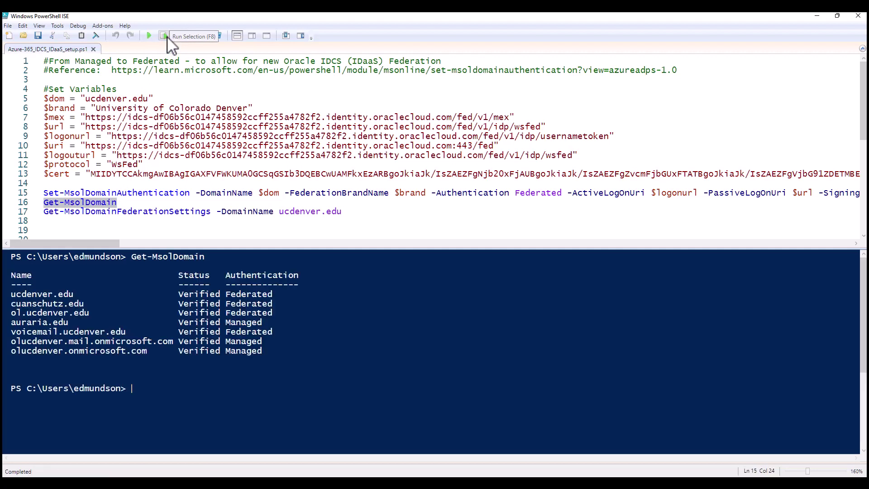
Highlight Federated for ucdenver.edu in the output and select the Get-MsolDomainFederationSettings command.
{"action": "left_click", "coordinate": [44, 211]}
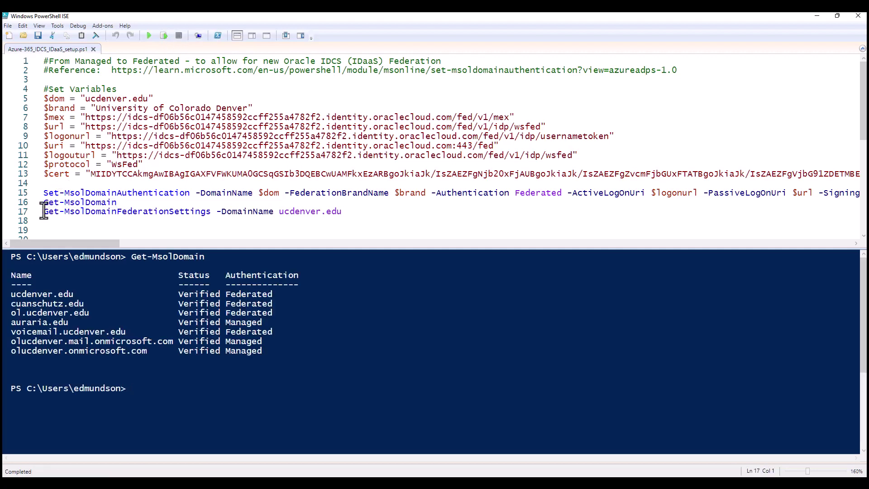
{"action": "left_click_drag", "start_coordinate": [44, 211], "coordinate": [59, 211]}
{"action": "left_click", "coordinate": [11, 296]}
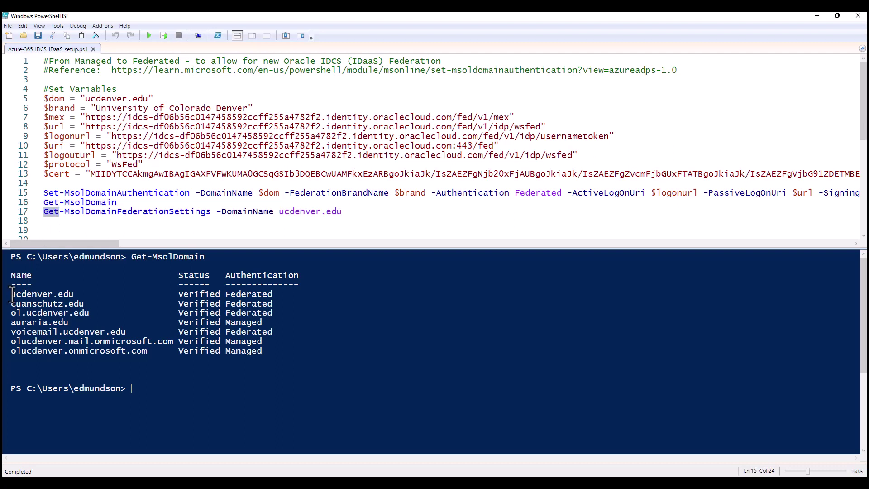
{"action": "double_click", "coordinate": [236, 294]}
{"action": "left_click", "coordinate": [138, 185]}
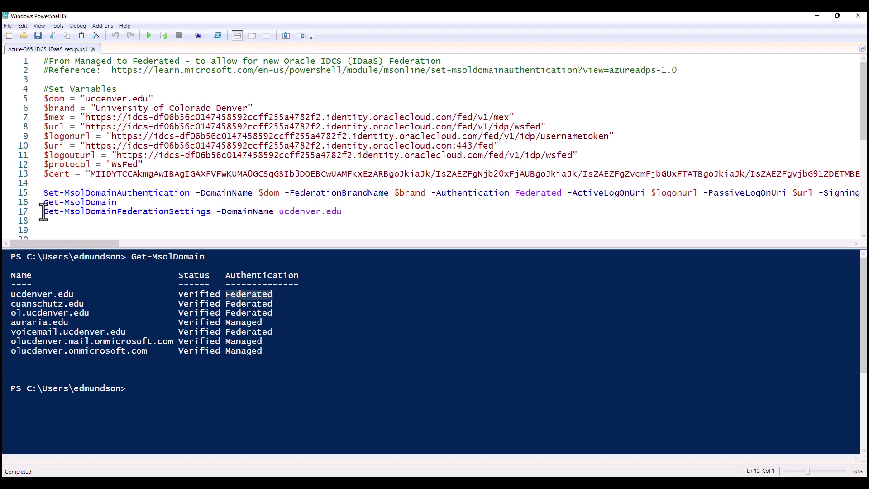
{"action": "left_click_drag", "start_coordinate": [43, 213], "coordinate": [345, 215]}
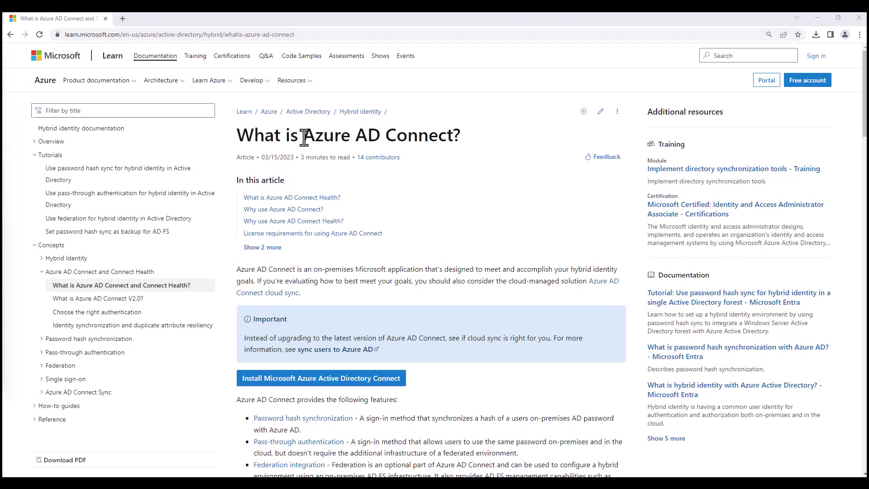
Mark the Azure AD Connect title and underline the Synchronization feature and its on-premises-to-cloud sentence.
{"action": "left_click_drag", "start_coordinate": [303, 136], "coordinate": [454, 134]}
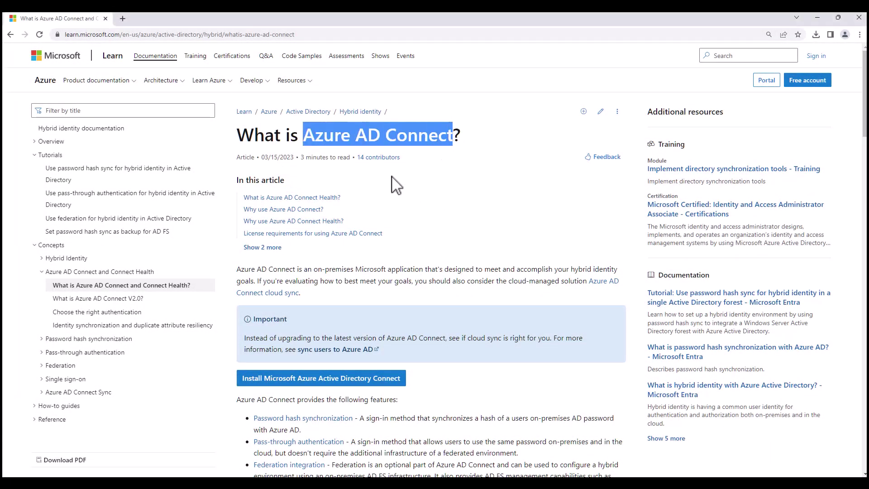
{"action": "scroll", "coordinate": [392, 202], "scroll_direction": "down", "scroll_amount": 7}
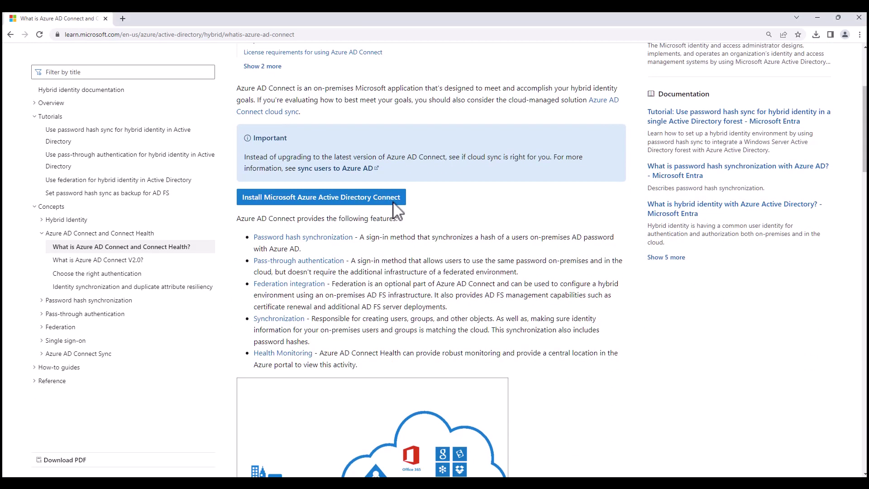
{"action": "scroll", "coordinate": [386, 198], "scroll_direction": "down", "scroll_amount": 2}
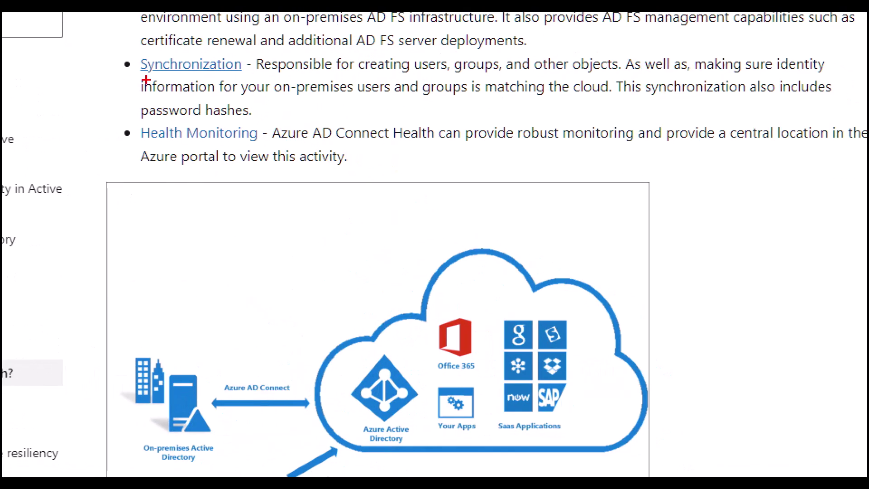
{"action": "left_click_drag", "start_coordinate": [140, 77], "coordinate": [181, 78]}
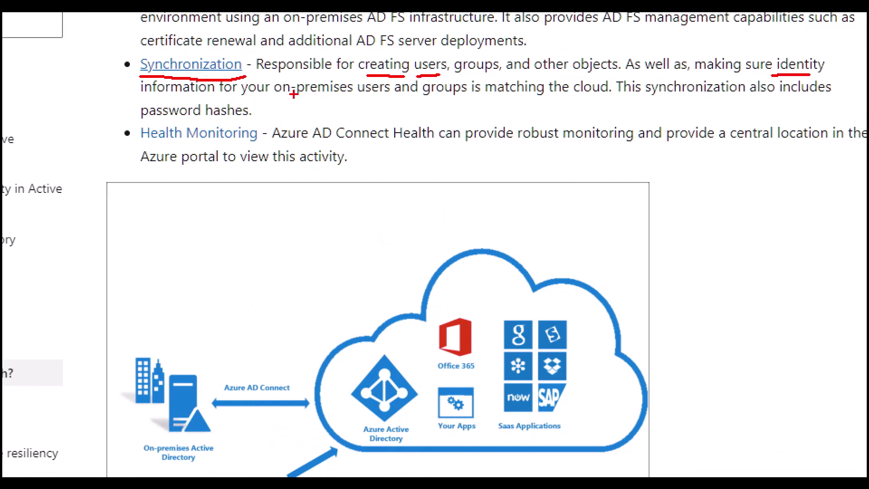
{"action": "left_click_drag", "start_coordinate": [296, 98], "coordinate": [605, 89]}
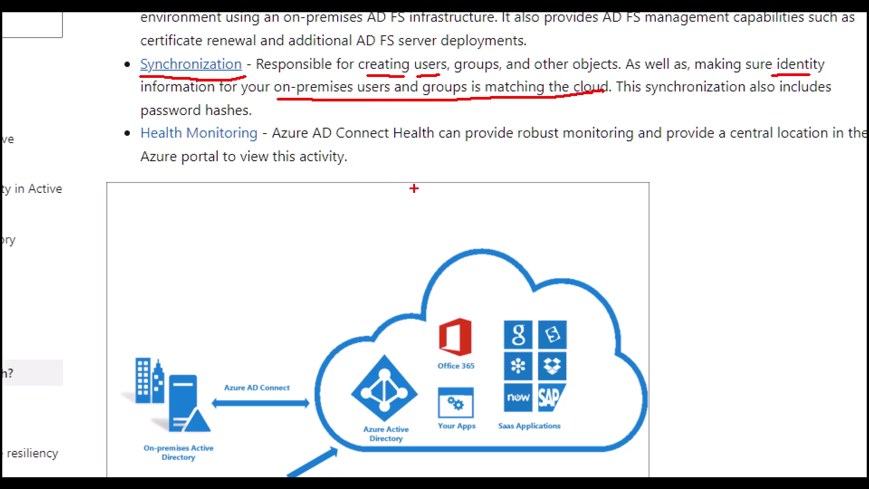
{"action": "key", "text": "Escape"}
{"action": "scroll", "coordinate": [387, 171], "scroll_direction": "down", "scroll_amount": 3}
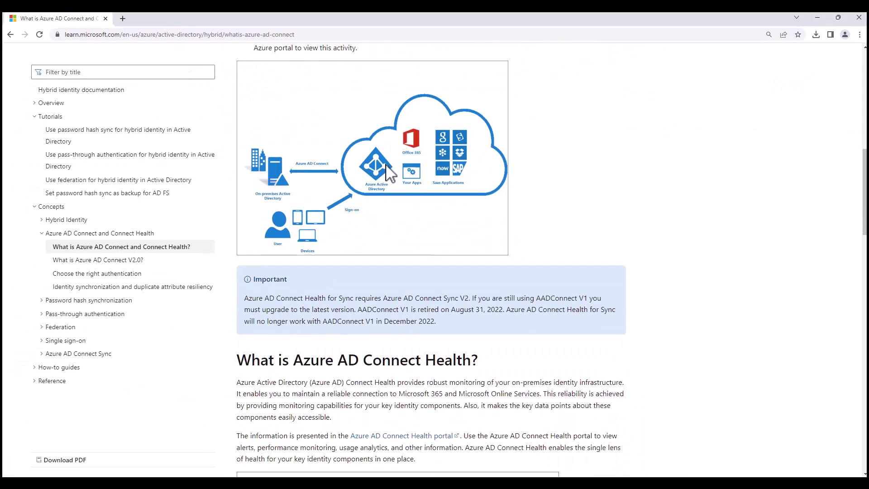
{"action": "key", "text": "ctrl+1"}
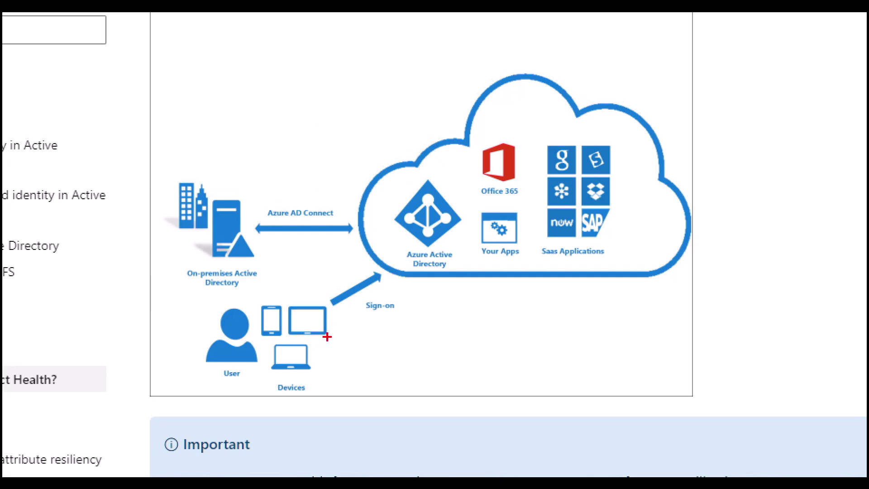
{"action": "left_click_drag", "start_coordinate": [195, 285], "coordinate": [236, 299]}
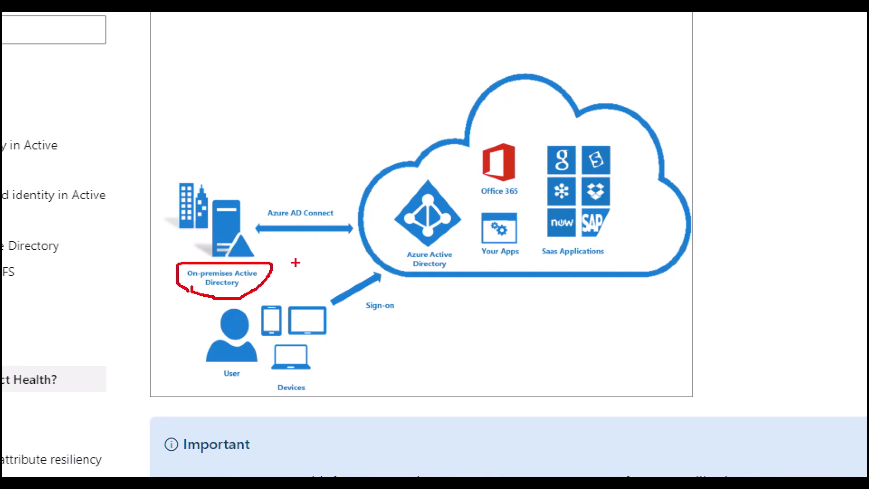
{"action": "left_click_drag", "start_coordinate": [319, 267], "coordinate": [384, 244]}
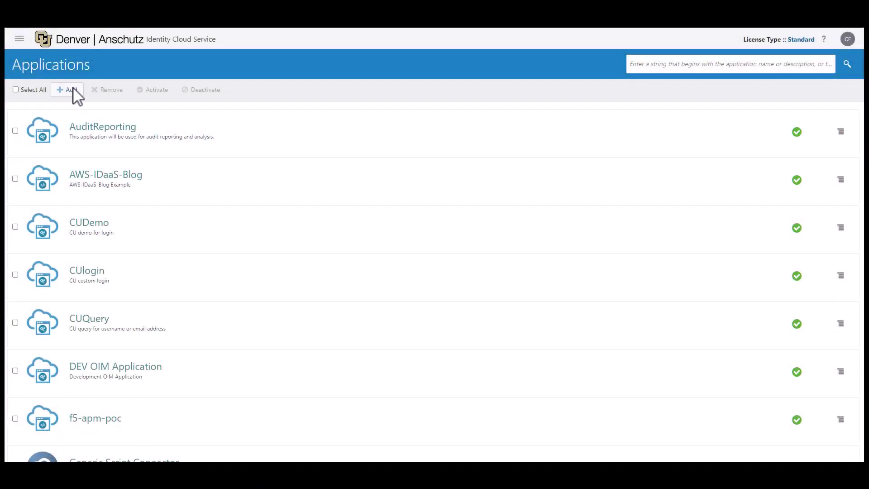
Search the IDCS App Catalog for MS Office 365 and add it.
{"action": "left_click", "coordinate": [74, 89]}
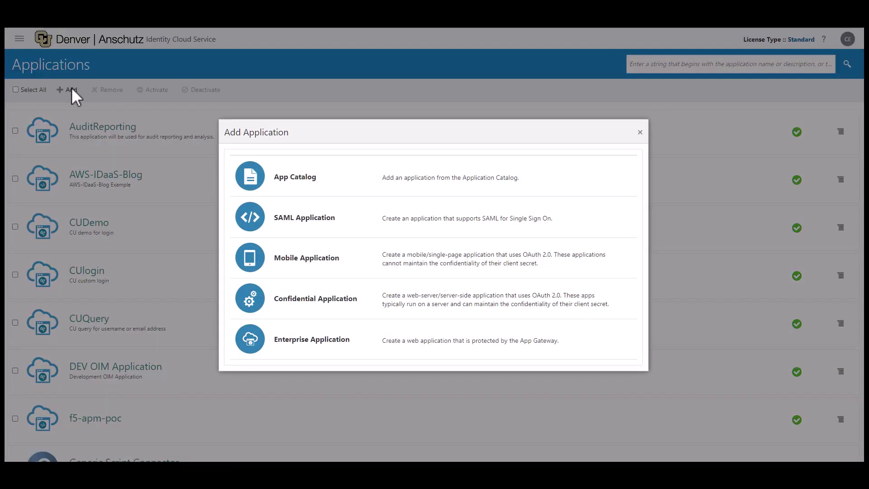
{"action": "left_click", "coordinate": [270, 181]}
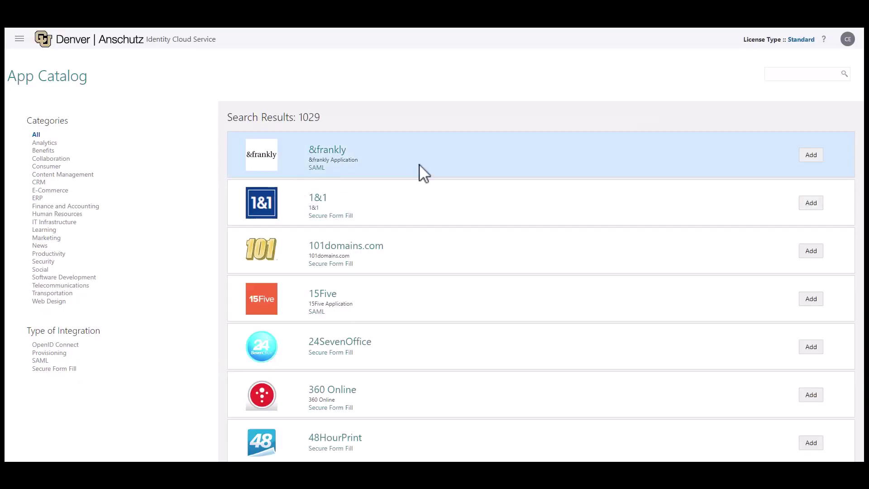
{"action": "left_click", "coordinate": [782, 77]}
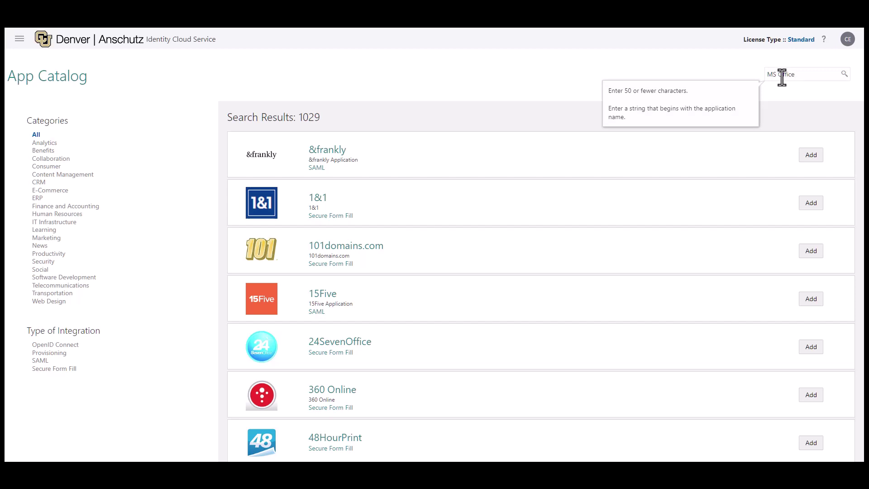
{"action": "key", "text": "Return"}
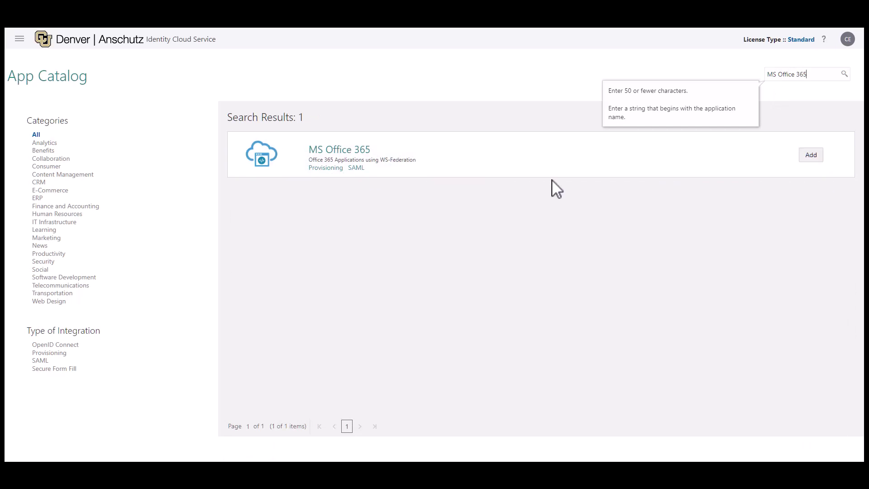
{"action": "left_click", "coordinate": [811, 155]}
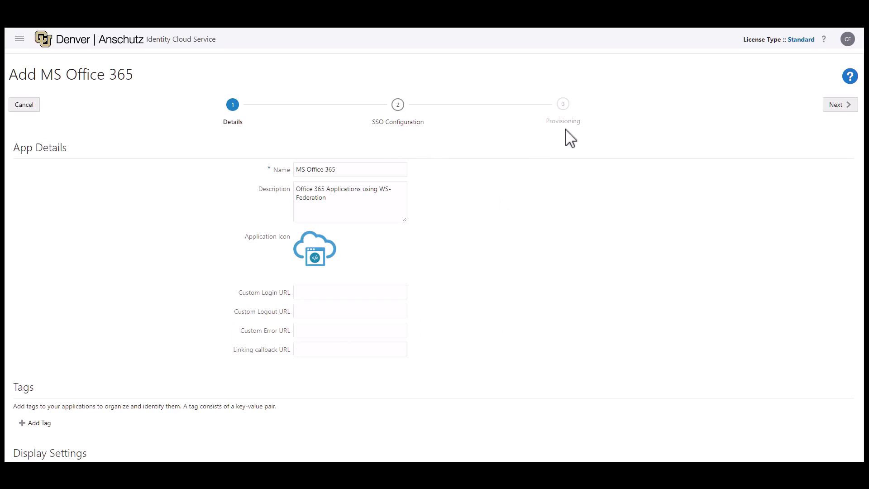
Cancel the new MS Office 365 app and open the existing StudentsO365 application instead.
{"action": "left_click", "coordinate": [28, 107]}
{"action": "scroll", "coordinate": [198, 281], "scroll_direction": "down", "scroll_amount": 2}
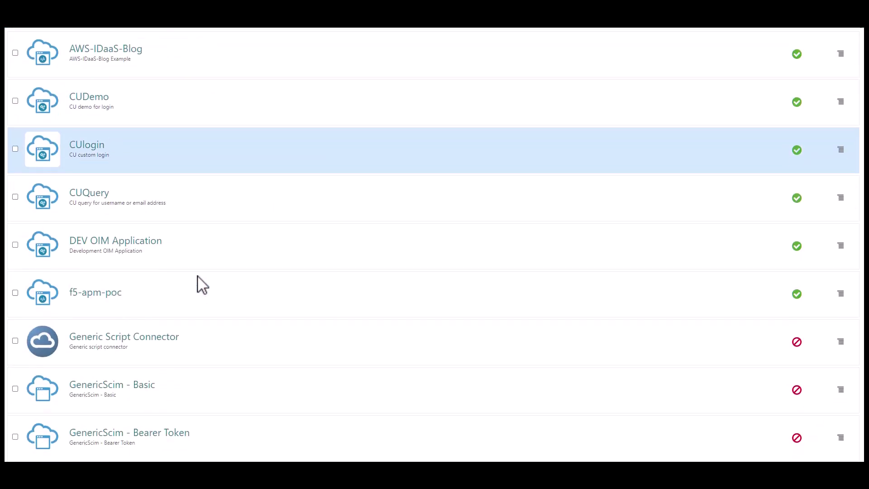
{"action": "scroll", "coordinate": [198, 281], "scroll_direction": "down", "scroll_amount": 10}
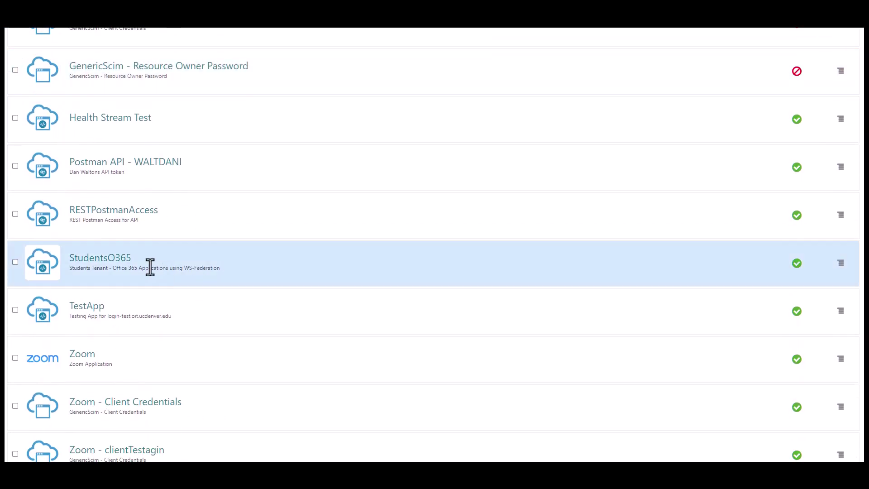
{"action": "left_click", "coordinate": [137, 266]}
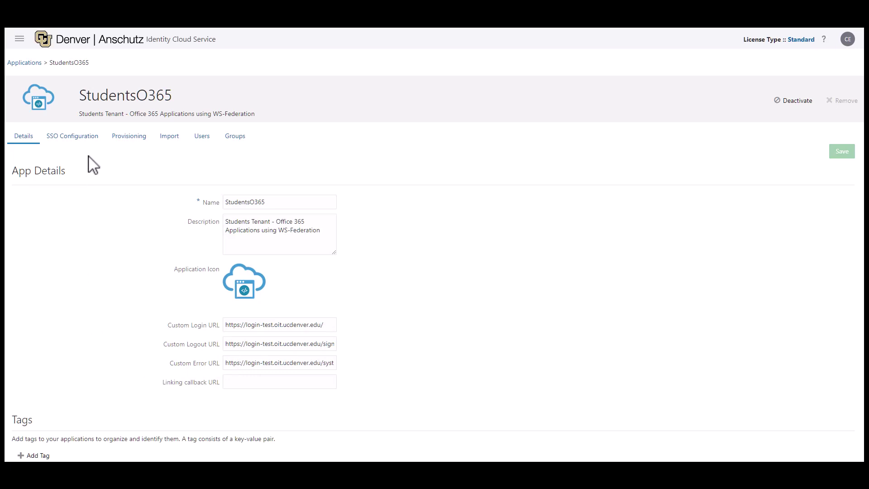
Show StudentsO365's SSO Configuration with Attribute Configuration expanded, and check the UPN name and namespace.
{"action": "left_click", "coordinate": [76, 151]}
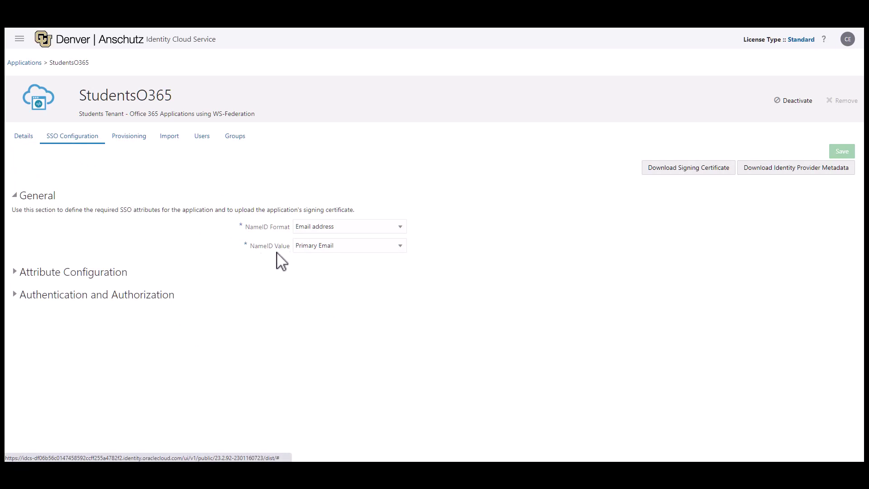
{"action": "left_click", "coordinate": [14, 272]}
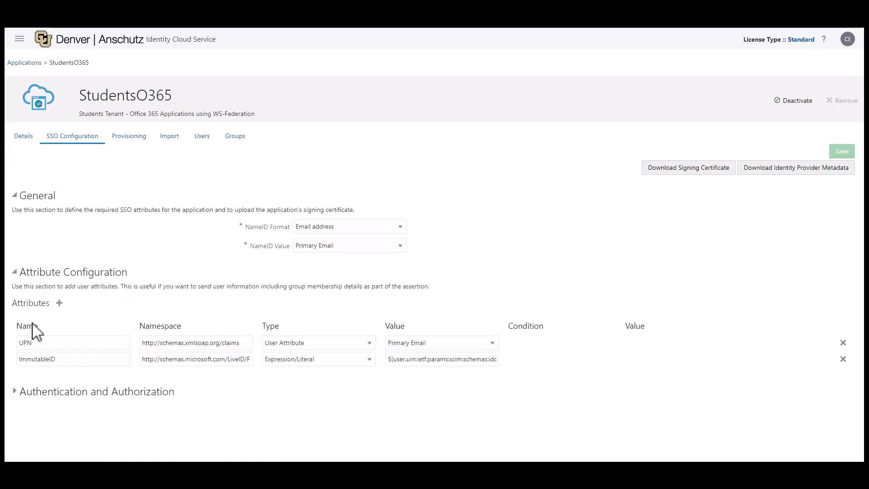
{"action": "left_click_drag", "start_coordinate": [41, 342], "coordinate": [13, 344]}
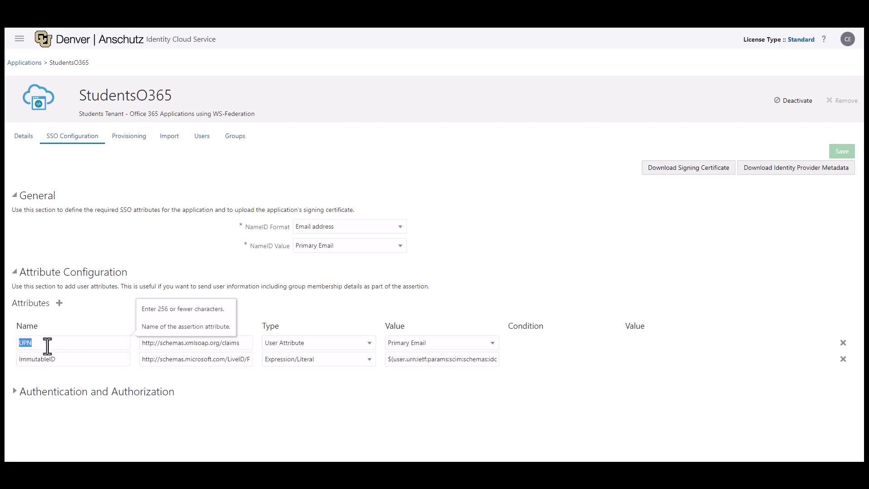
{"action": "left_click", "coordinate": [158, 343]}
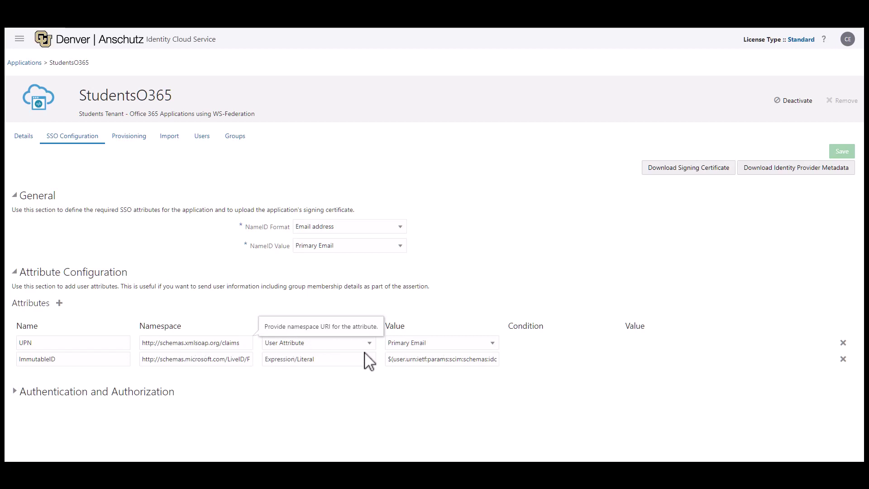
Inspect the ImmutableID attribute's name, namespace and value expression.
{"action": "left_click", "coordinate": [75, 361]}
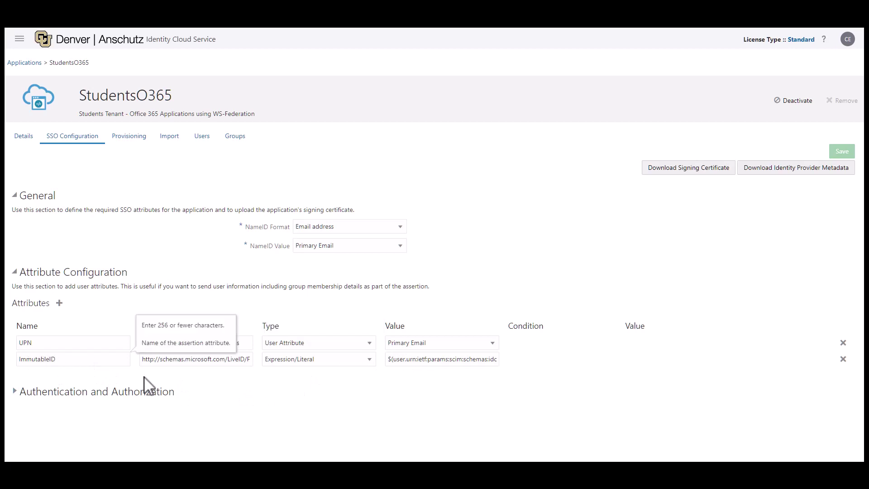
{"action": "left_click", "coordinate": [202, 362]}
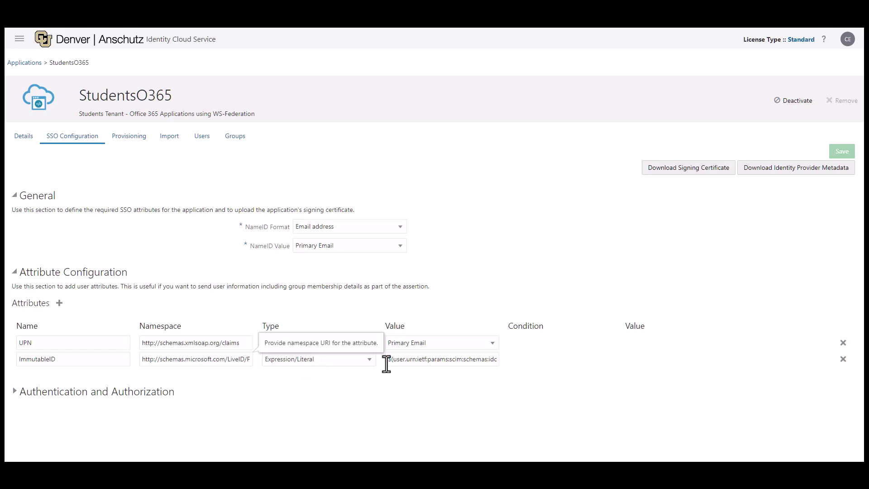
{"action": "left_click_drag", "start_coordinate": [388, 362], "coordinate": [396, 362]}
{"action": "left_click", "coordinate": [378, 383]}
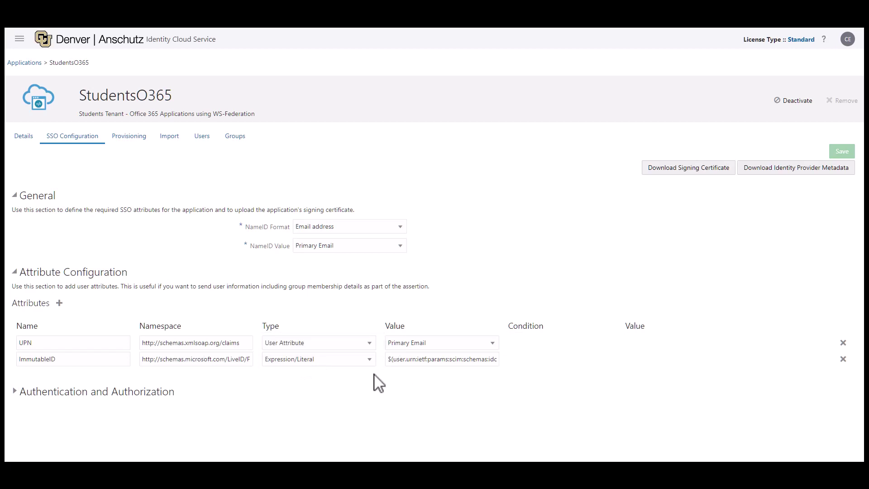
{"action": "left_click", "coordinate": [388, 361]}
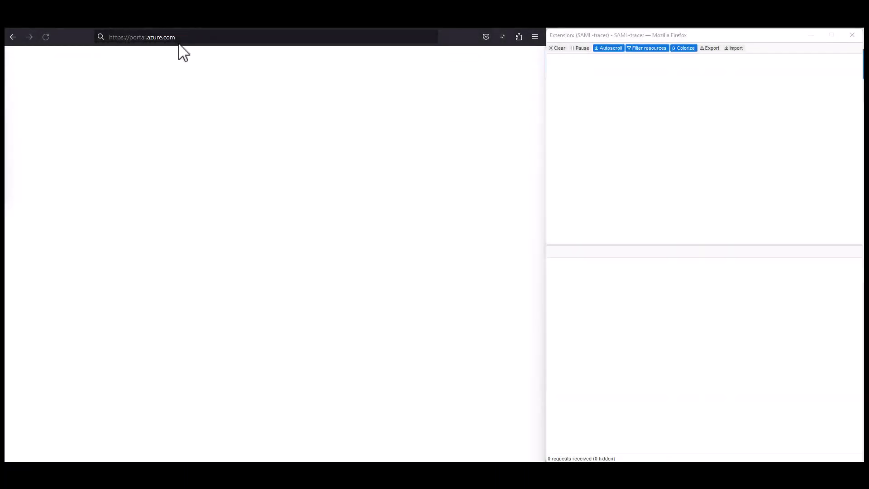
Load portal.azure.com and submit the work account's e-mail address.
{"action": "left_click", "coordinate": [181, 37]}
{"action": "key", "text": "Return"}
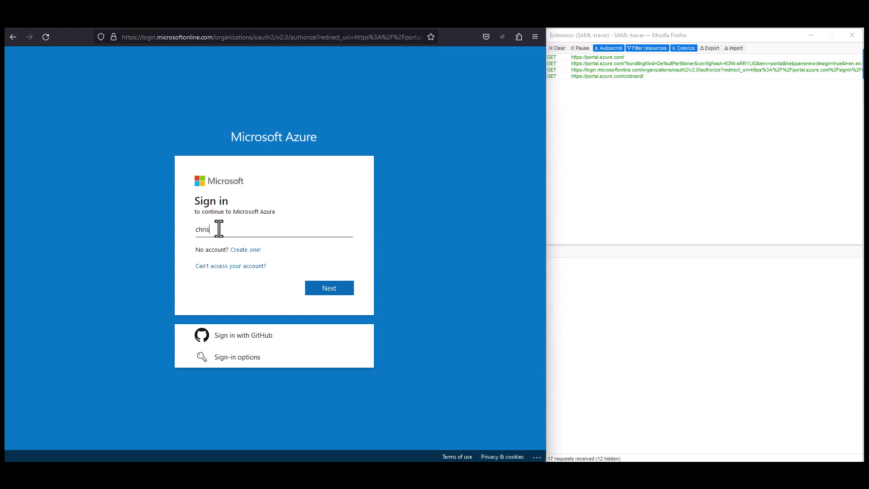
{"action": "key", "text": "Return"}
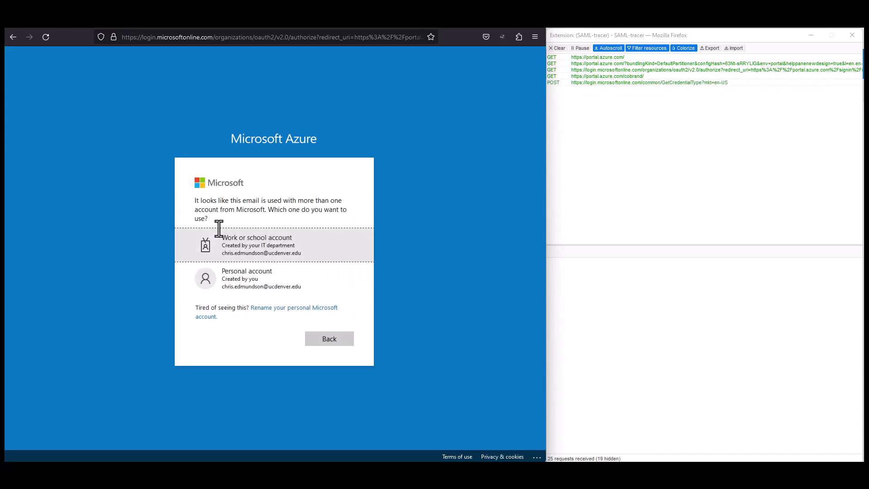
Choose Work or school account, sign in with university credentials, and approve via Duo push.
{"action": "left_click", "coordinate": [234, 260]}
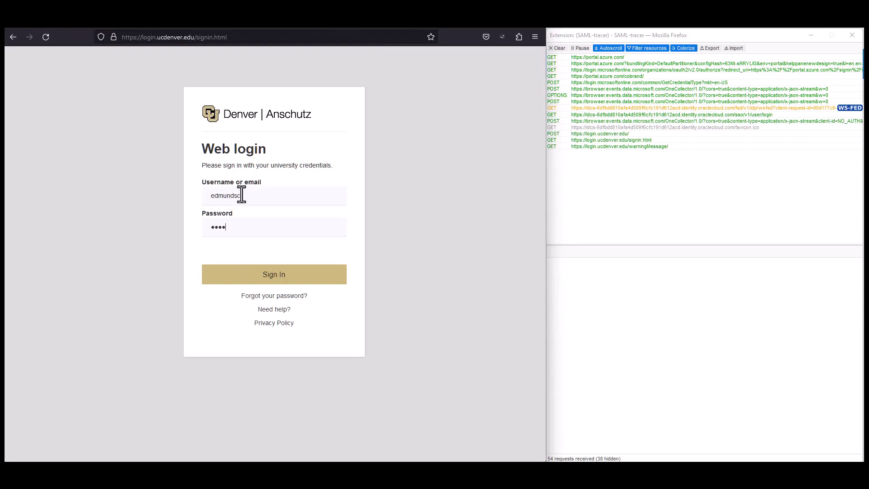
{"action": "key", "text": "Return"}
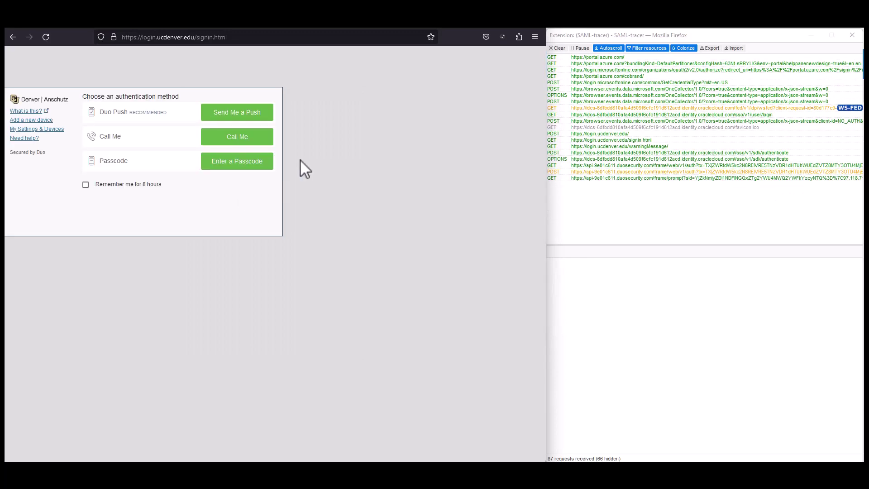
{"action": "left_click", "coordinate": [235, 116]}
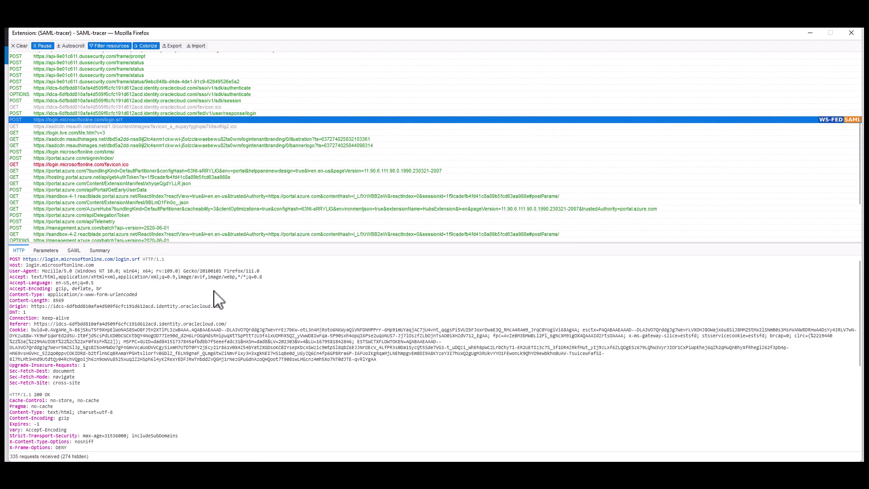
Show the login.srf POST's SAML assertion and locate the ImmutableID attribute in the XML.
{"action": "left_click", "coordinate": [74, 251]}
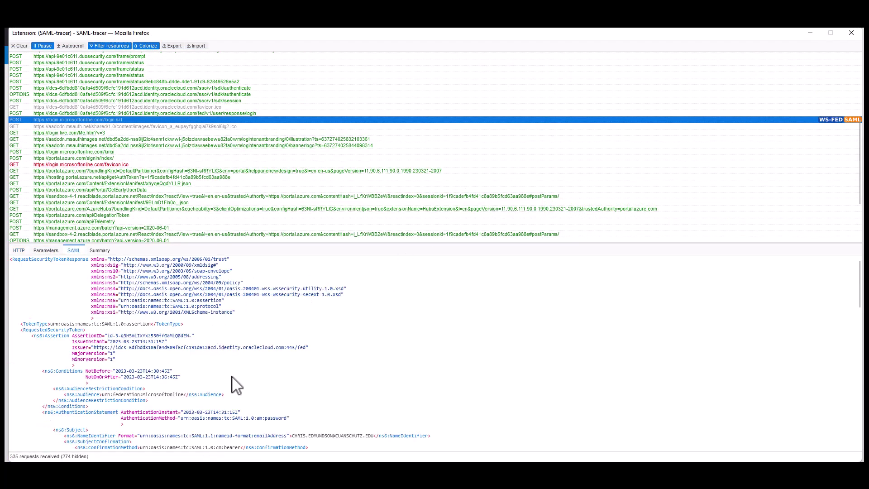
{"action": "scroll", "coordinate": [236, 385], "scroll_direction": "down", "scroll_amount": 8}
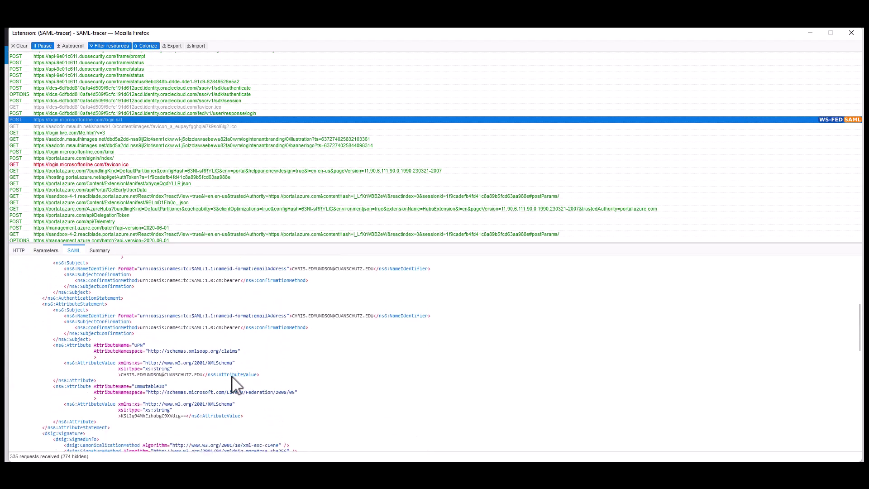
{"action": "scroll", "coordinate": [236, 384], "scroll_direction": "down", "scroll_amount": 10}
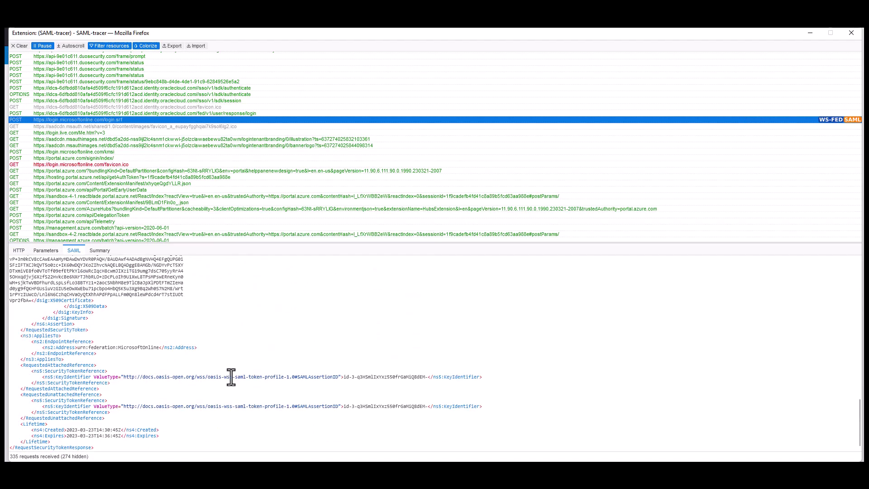
{"action": "scroll", "coordinate": [230, 377], "scroll_direction": "up", "scroll_amount": 3}
{"action": "scroll", "coordinate": [233, 385], "scroll_direction": "up", "scroll_amount": 6}
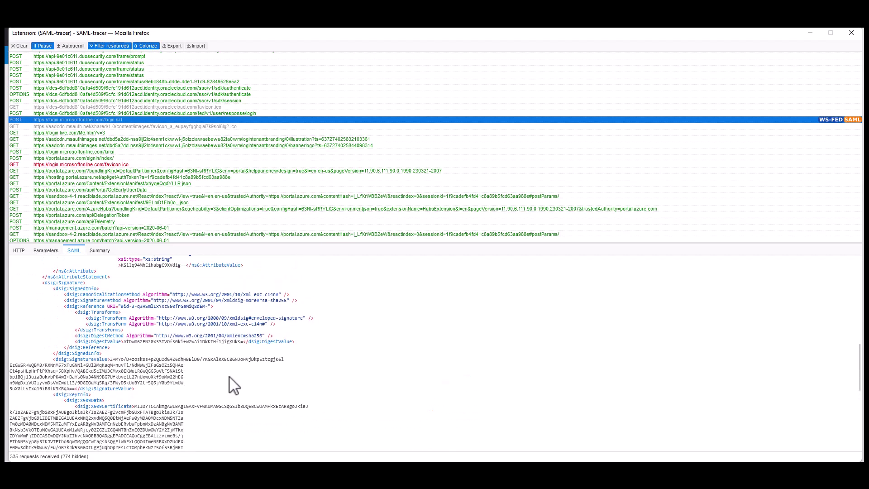
{"action": "scroll", "coordinate": [231, 385], "scroll_direction": "up", "scroll_amount": 2}
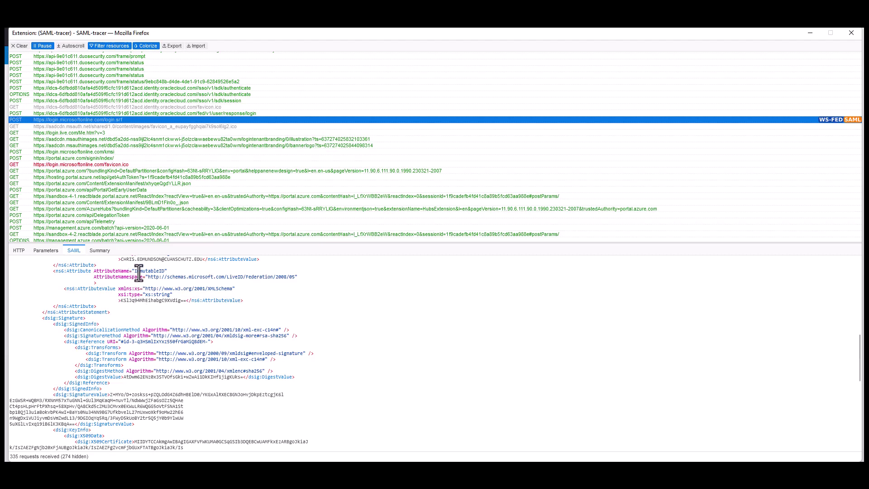
{"action": "left_click_drag", "start_coordinate": [135, 272], "coordinate": [160, 273]}
{"action": "left_click", "coordinate": [127, 290]}
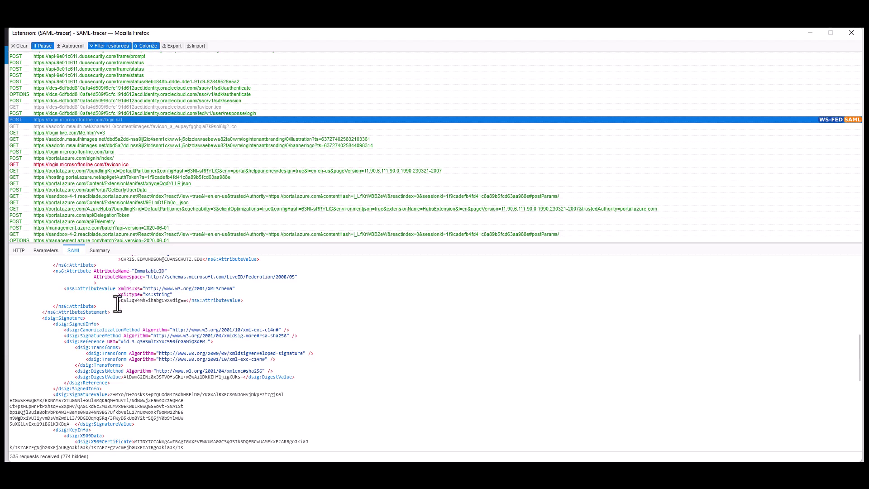